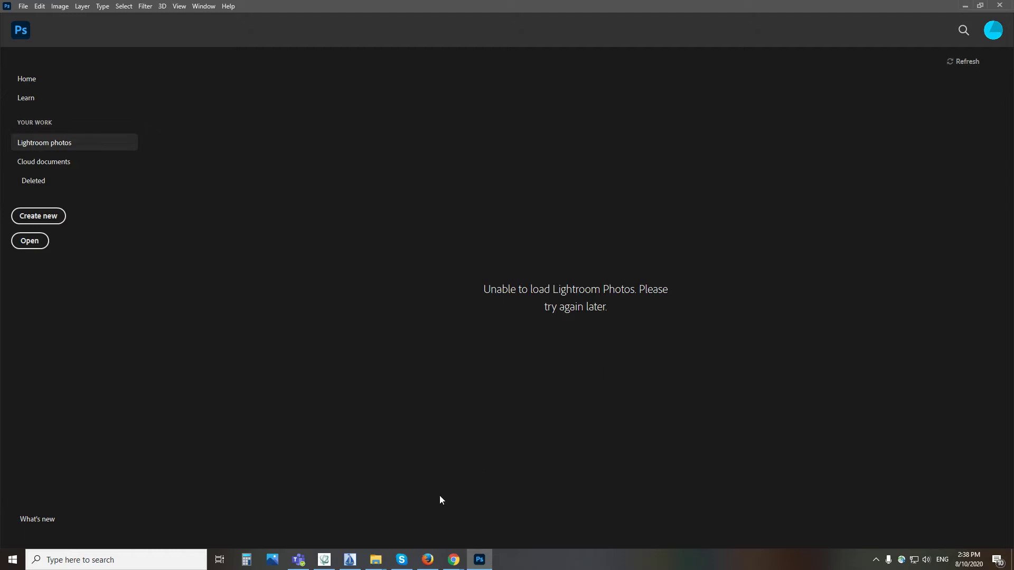
- Open the image 97b936 from the Downloads folder in Photoshop
mouse_move(381, 561)
left_click(403, 520)
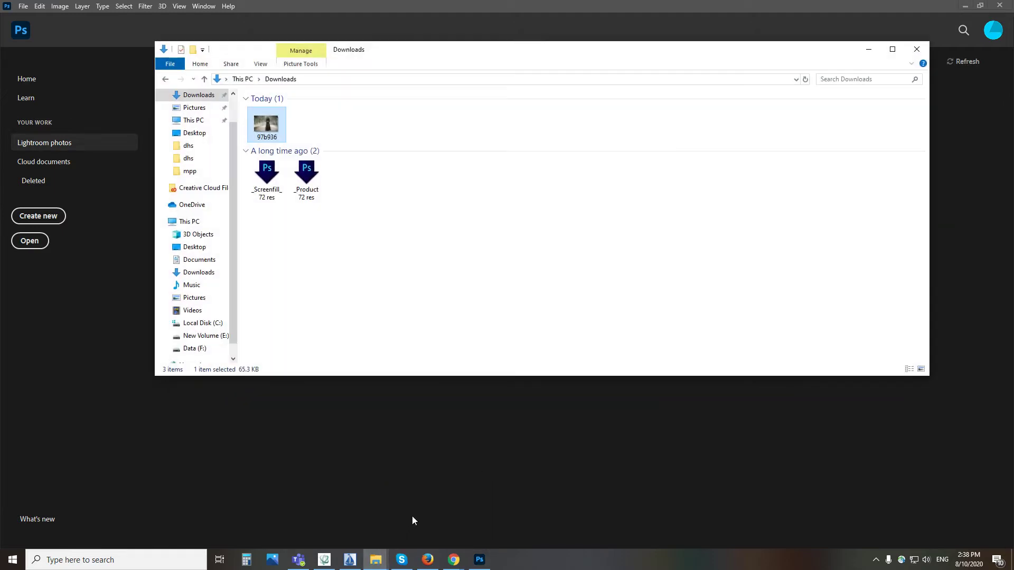
left_click_drag(267, 126, 362, 482)
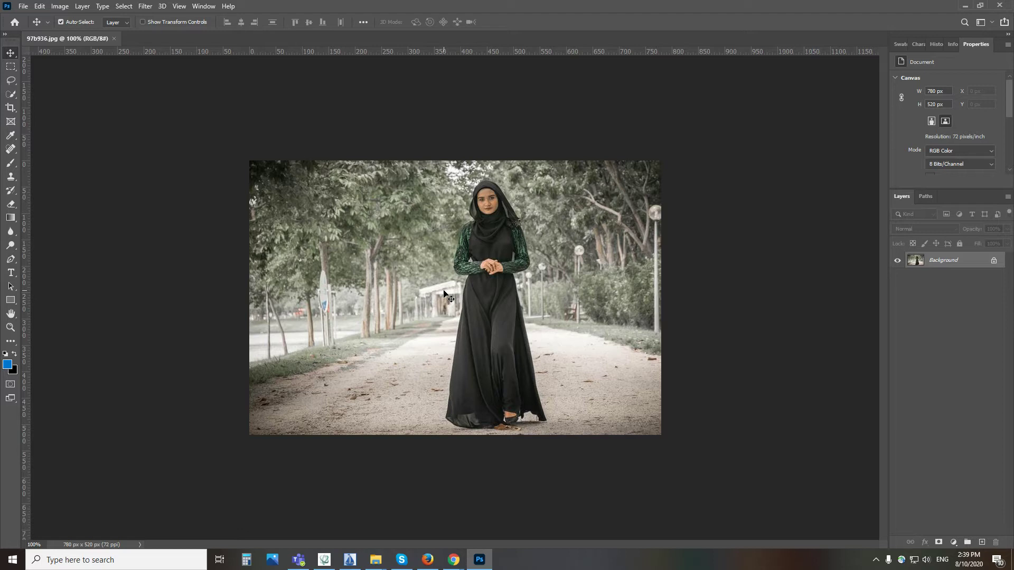
- Unlock the Background layer and duplicate it as Layer 0 copy
left_click(993, 262)
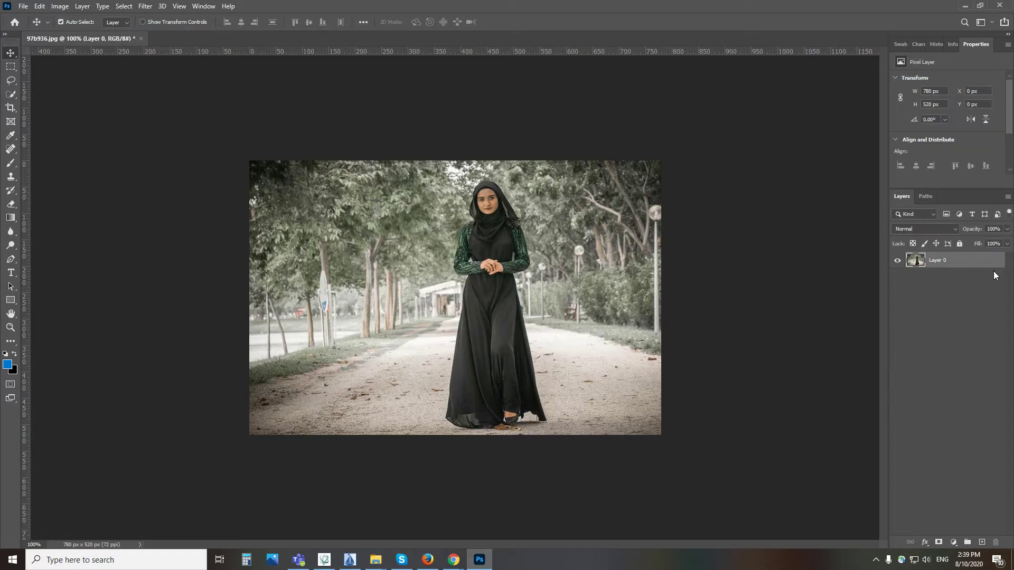
right_click(977, 261)
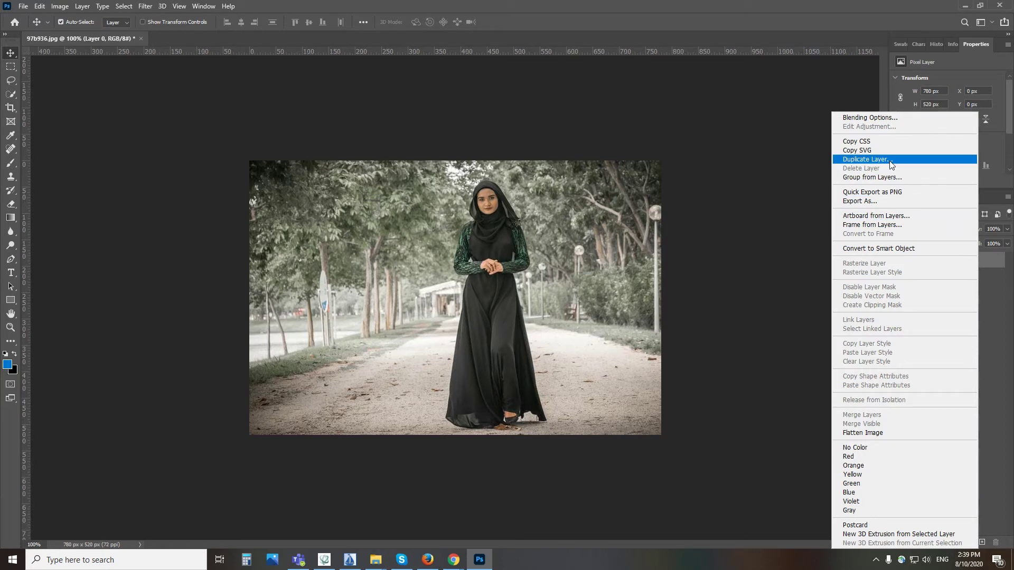
left_click(892, 160)
left_click(585, 157)
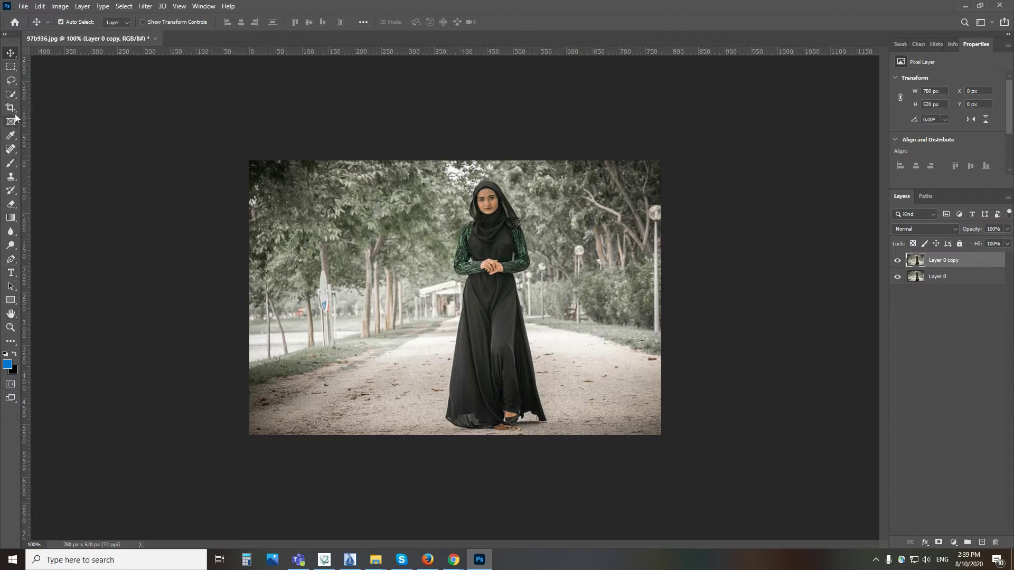
- Select the woman, including her feet, with the Quick Selection tool and mask Layer 0 copy to that selection
left_click(14, 94)
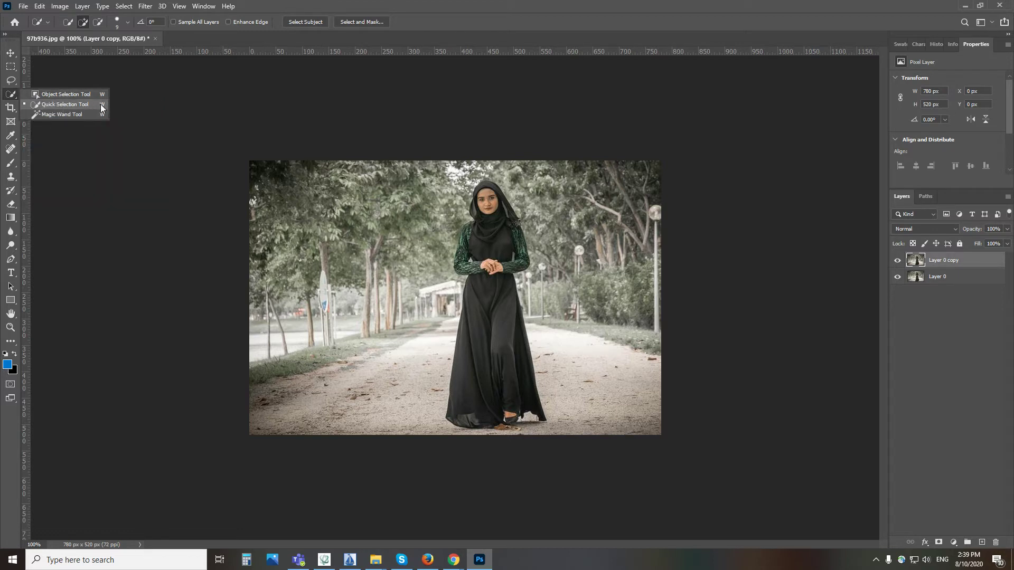
left_click(43, 106)
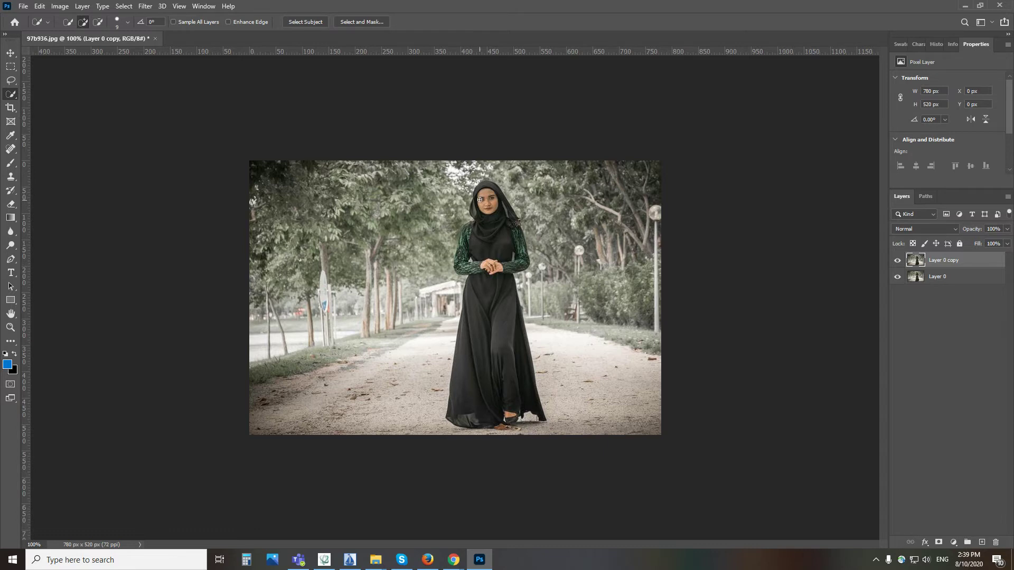
left_click_drag(477, 188, 509, 422)
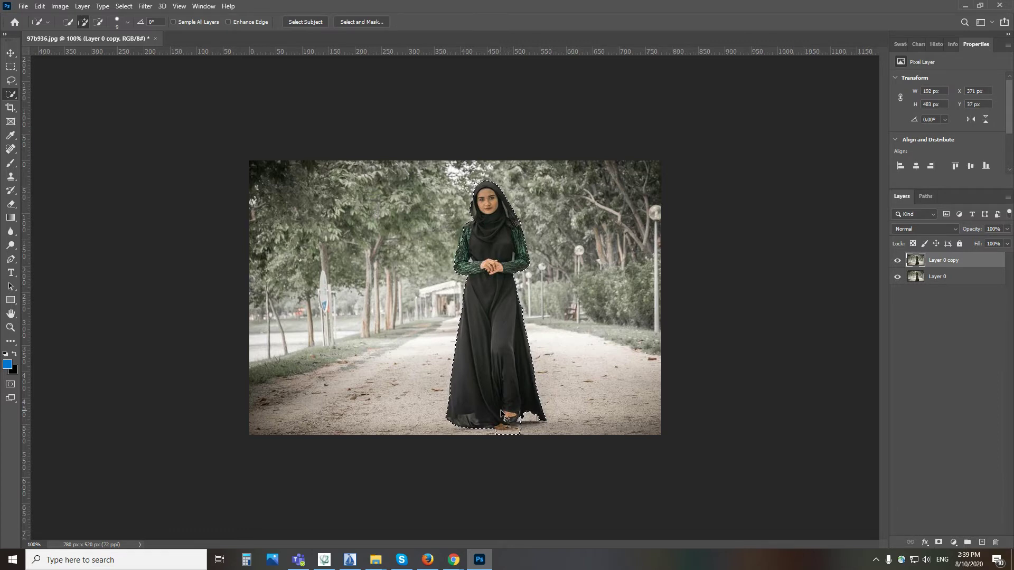
key("ctrl+d")
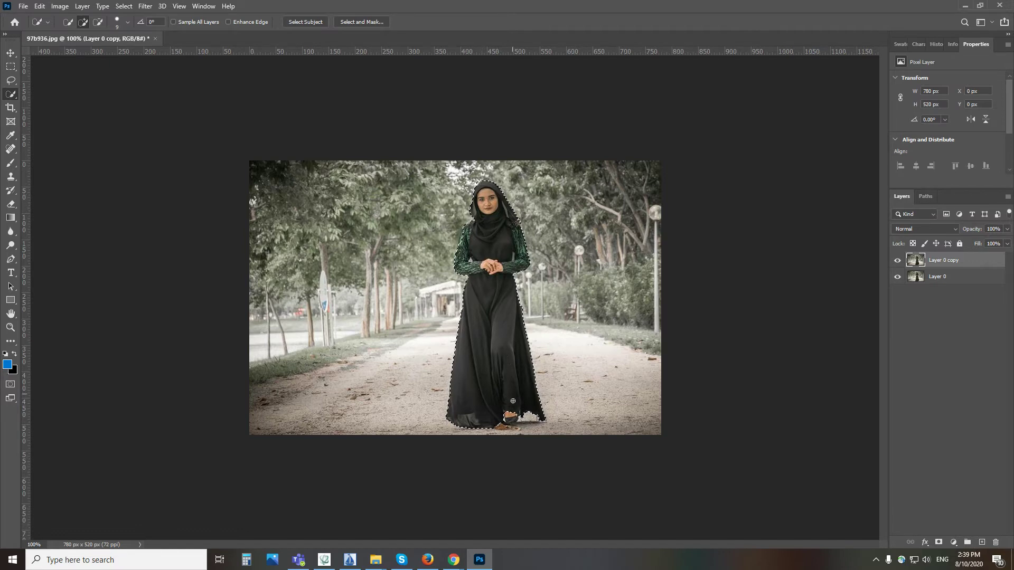
left_click_drag(514, 416, 510, 417)
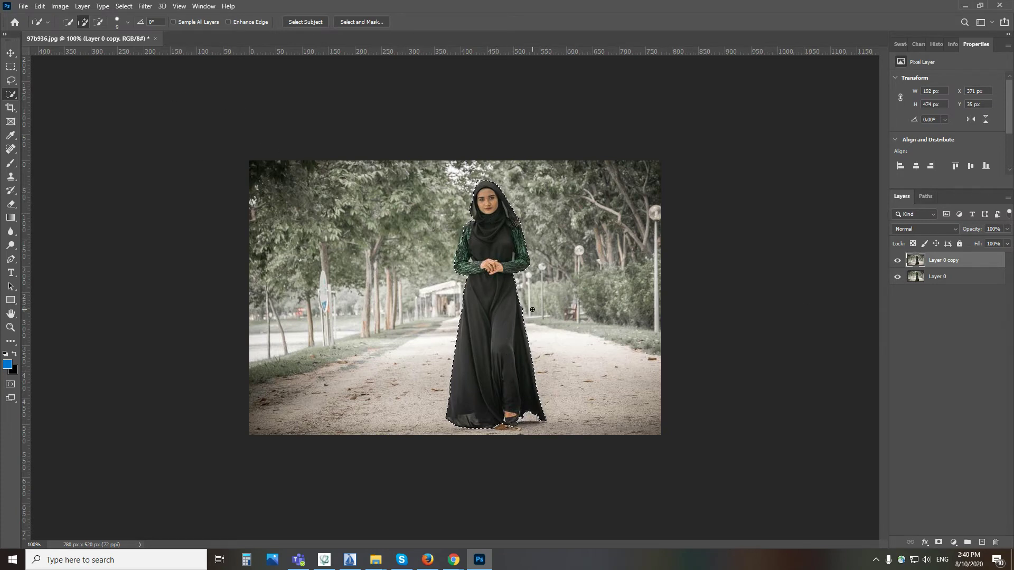
left_click(939, 543)
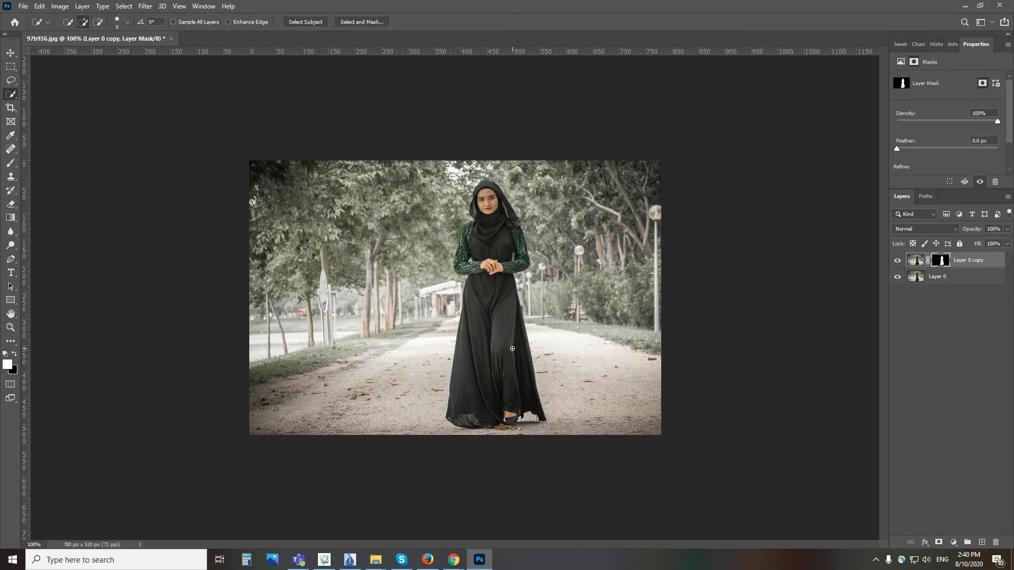
- Add a Hue/Saturation adjustment directly above Layer 0 with hue +16 and saturation +74, and fine-tune its lightness
left_click(954, 277)
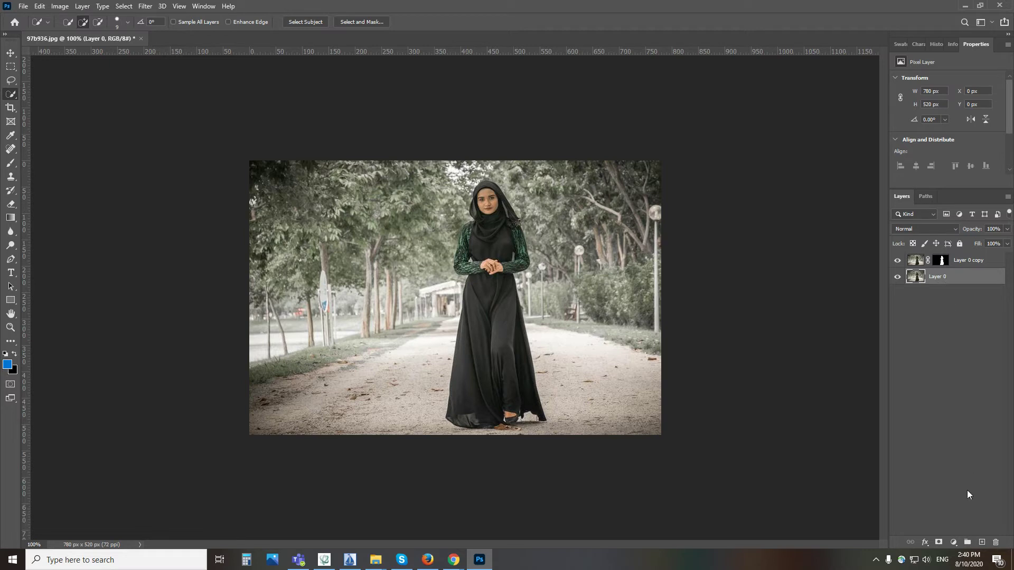
left_click(954, 544)
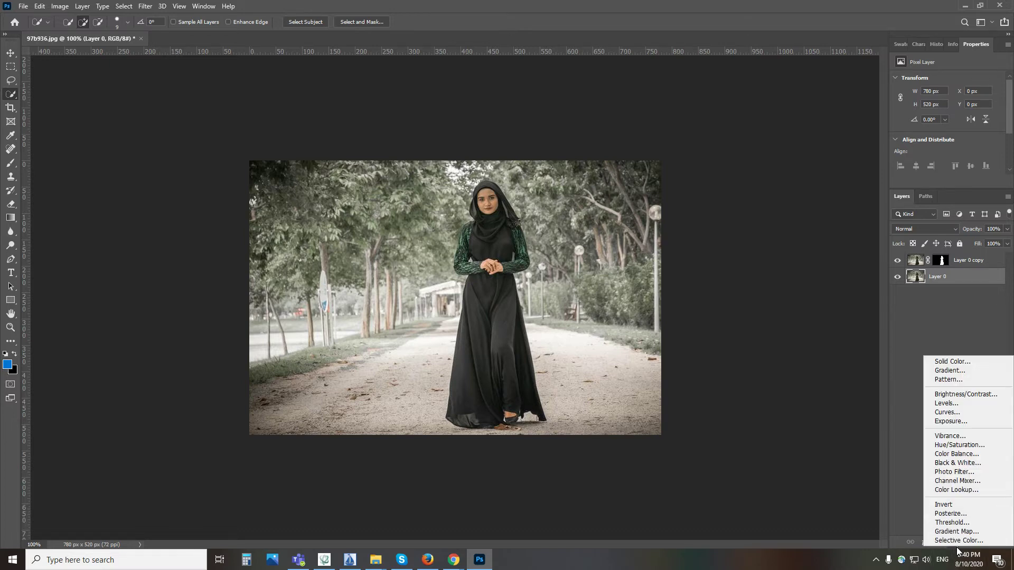
left_click(941, 447)
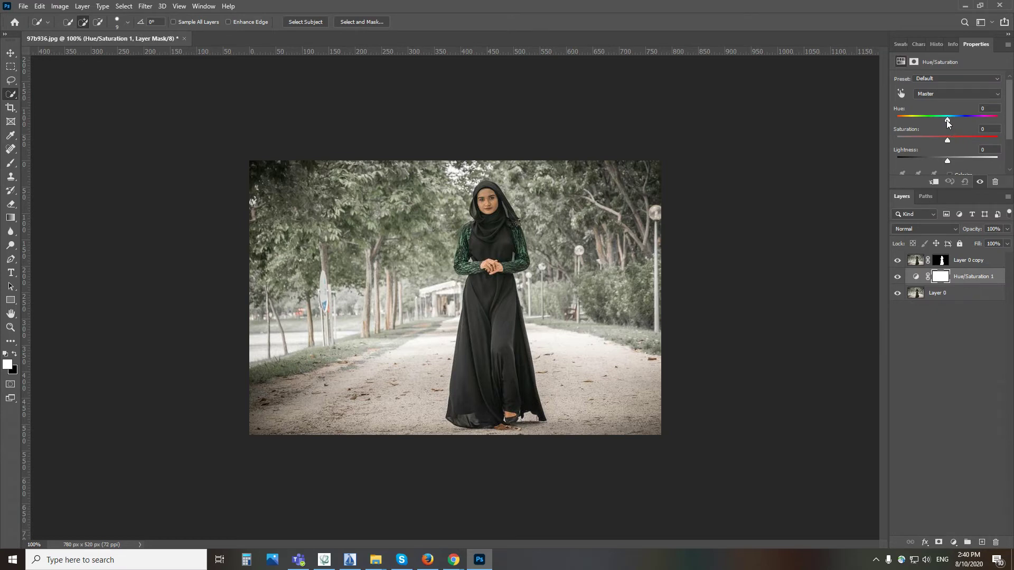
left_click_drag(948, 123, 951, 123)
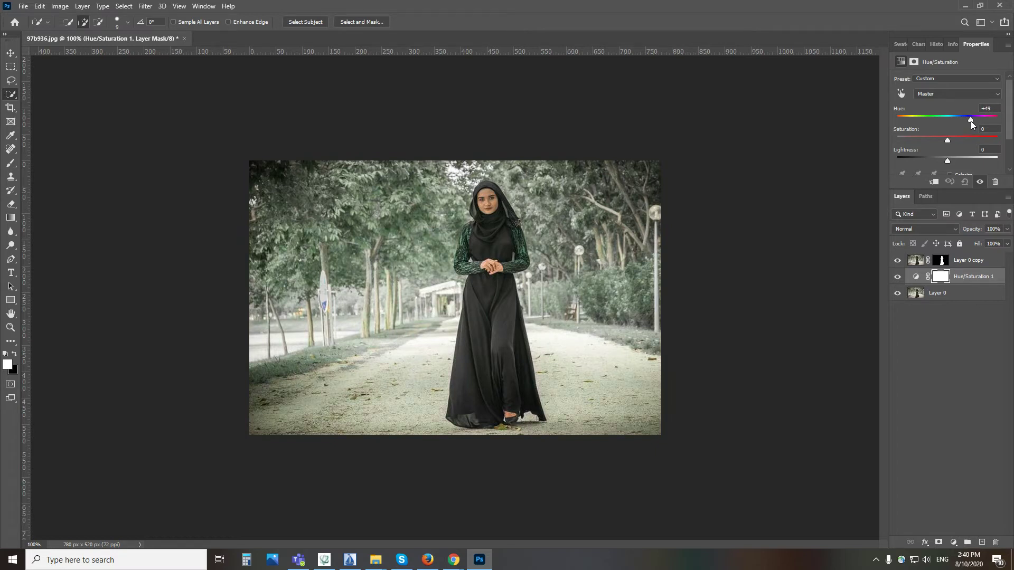
left_click_drag(980, 121, 953, 125)
left_click_drag(959, 127, 945, 130)
left_click_drag(950, 141, 965, 142)
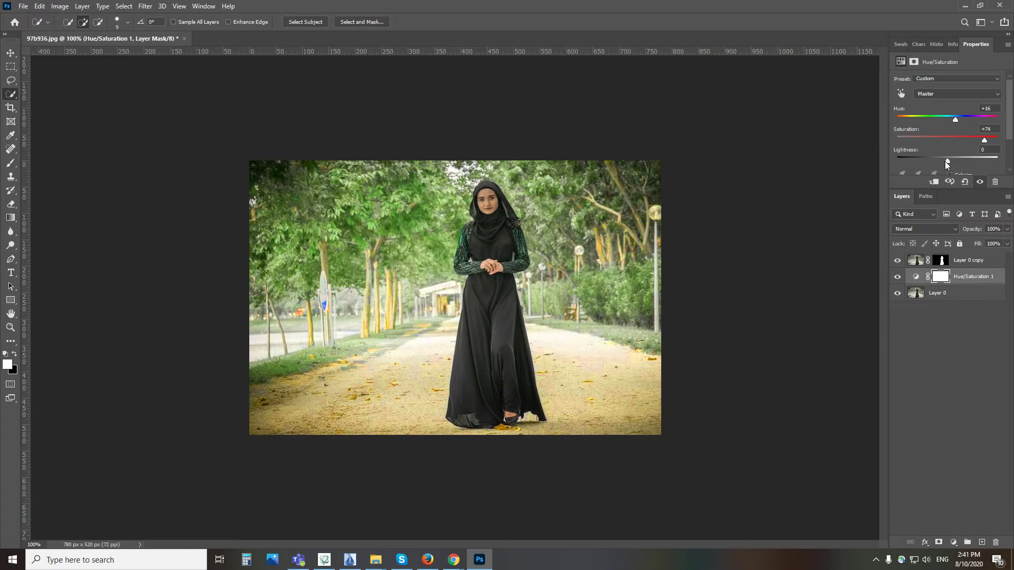
left_click_drag(946, 161, 947, 163)
- Apply Brightness/Contrast to the masked woman on Layer 0 copy with brightness 31 and contrast 27
left_click(966, 262)
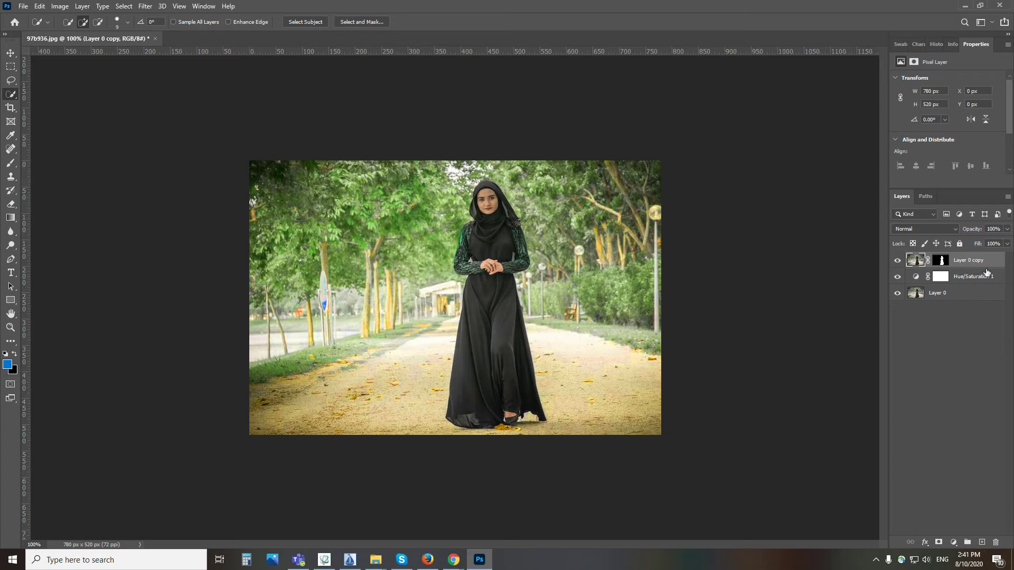
left_click(60, 6)
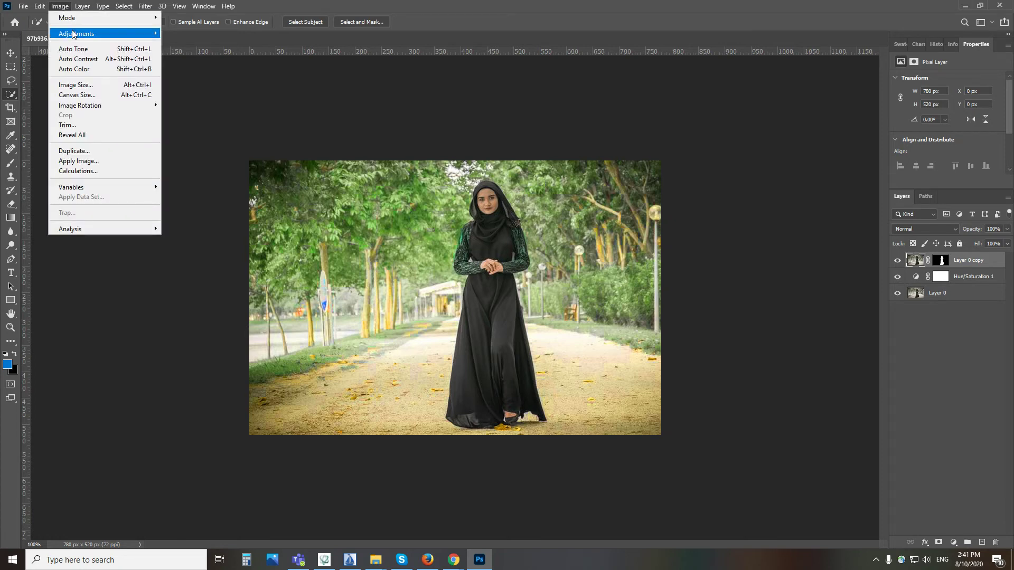
mouse_move(77, 34)
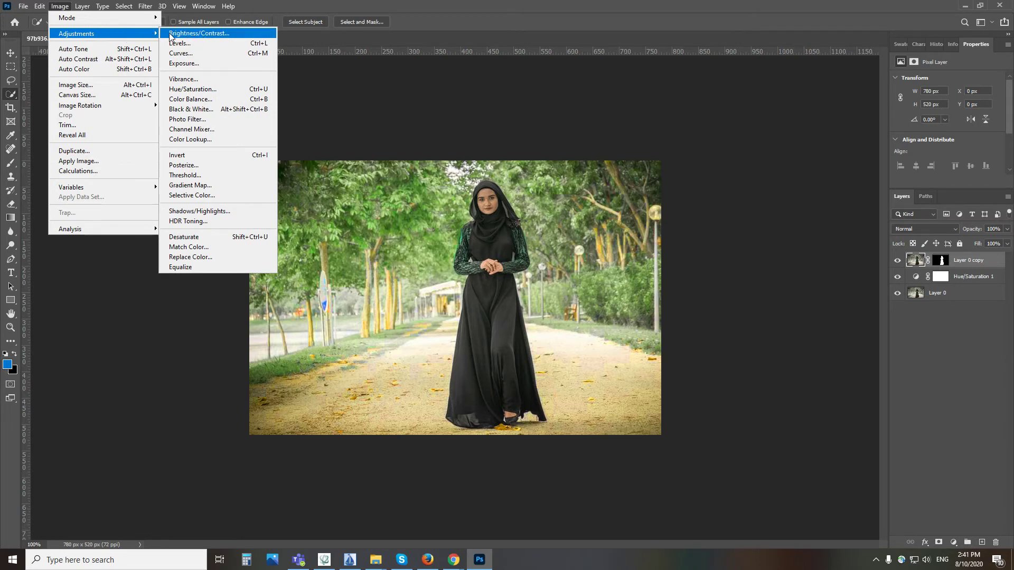
left_click(230, 34)
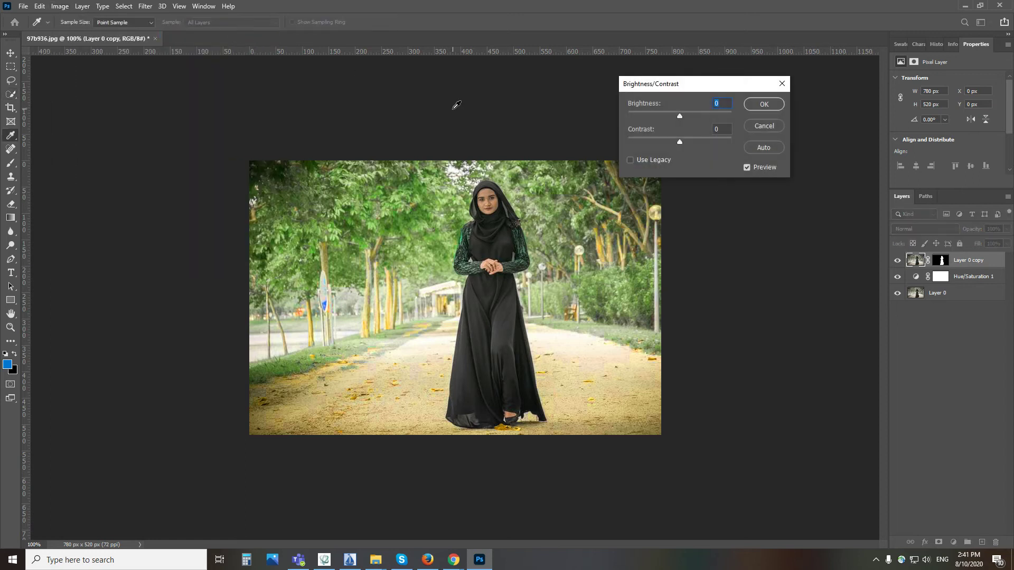
left_click_drag(679, 116, 686, 116)
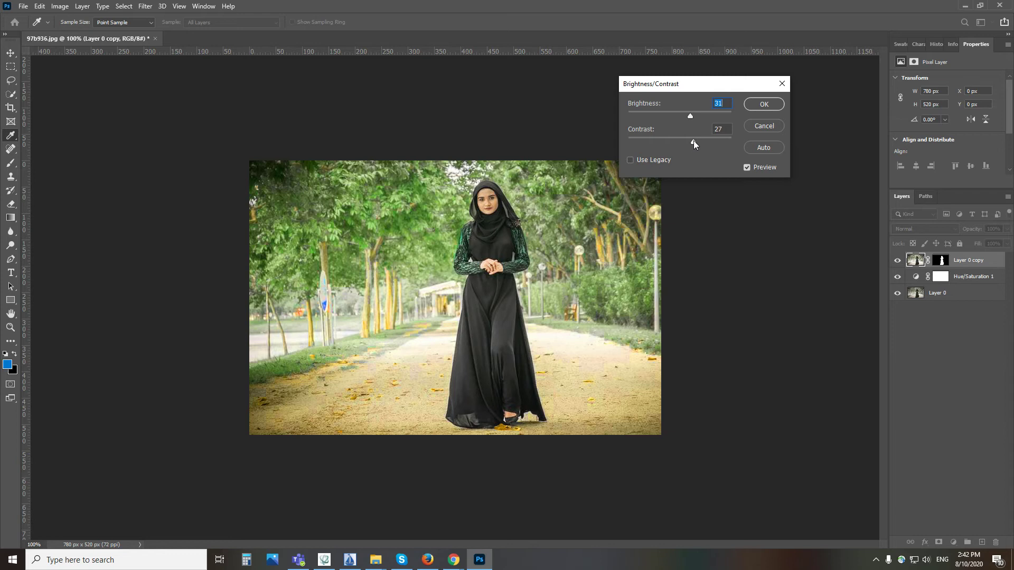
key("Tab")
left_click(764, 105)
key("w")
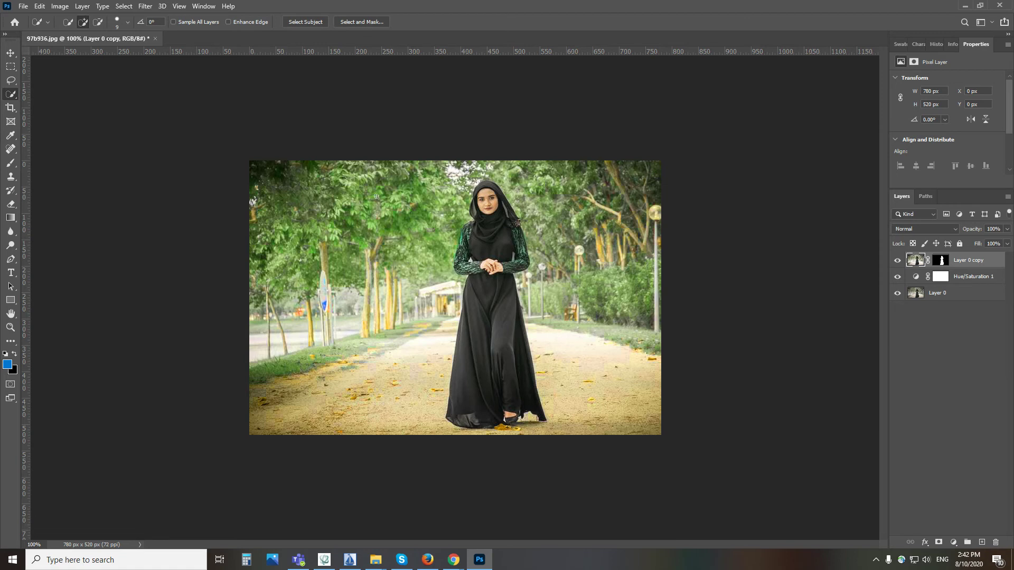
- Create a new 1280 x 720 px RGB document at 300 pixels/inch
left_click(10, 53)
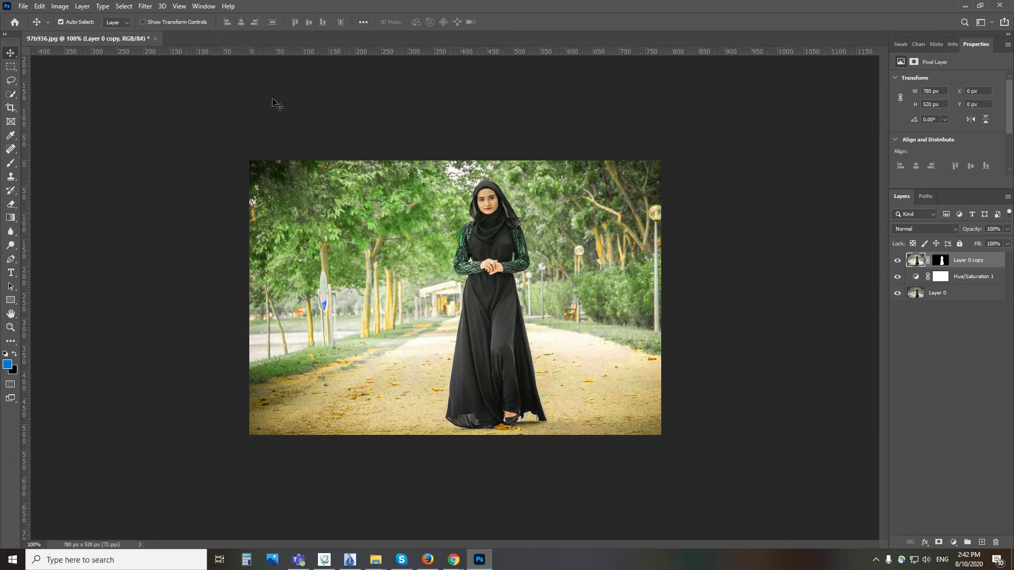
left_click(21, 6)
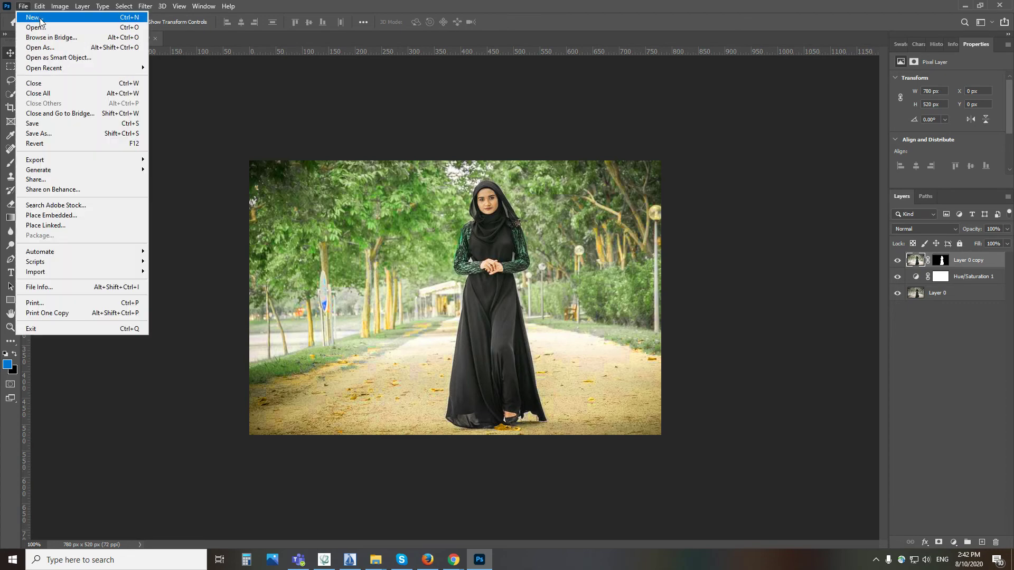
left_click(33, 17)
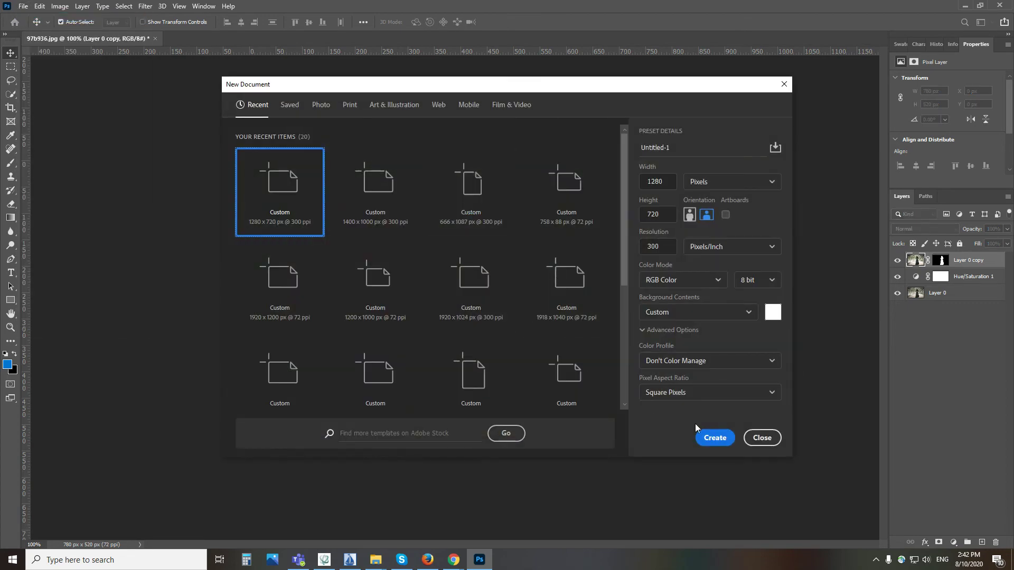
left_click(716, 438)
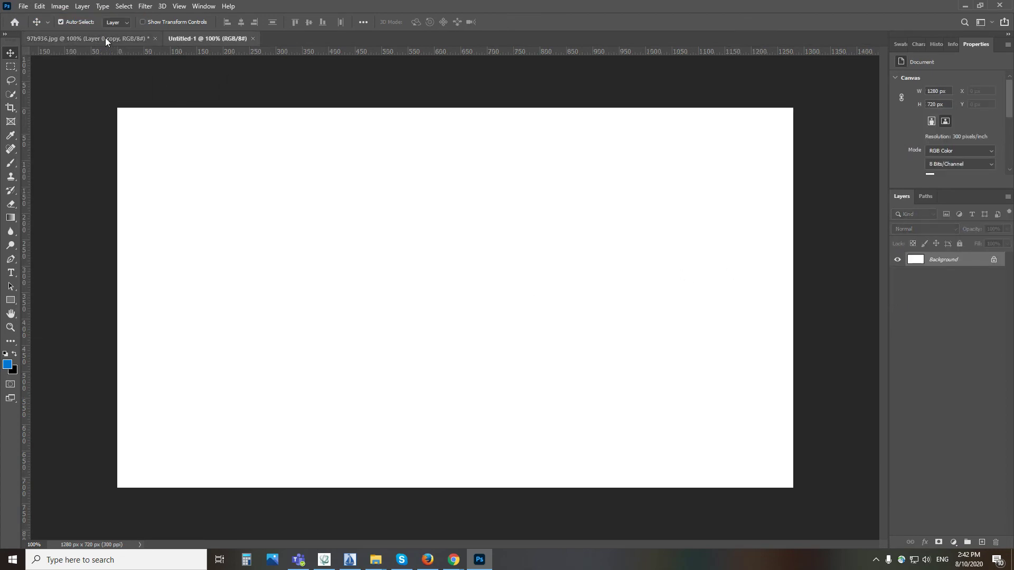
- Merge Layer 0 copy, Hue/Saturation 1 and Layer 0 of 97b936.jpg into a single layer
left_click(106, 38)
left_click(960, 297, "shift")
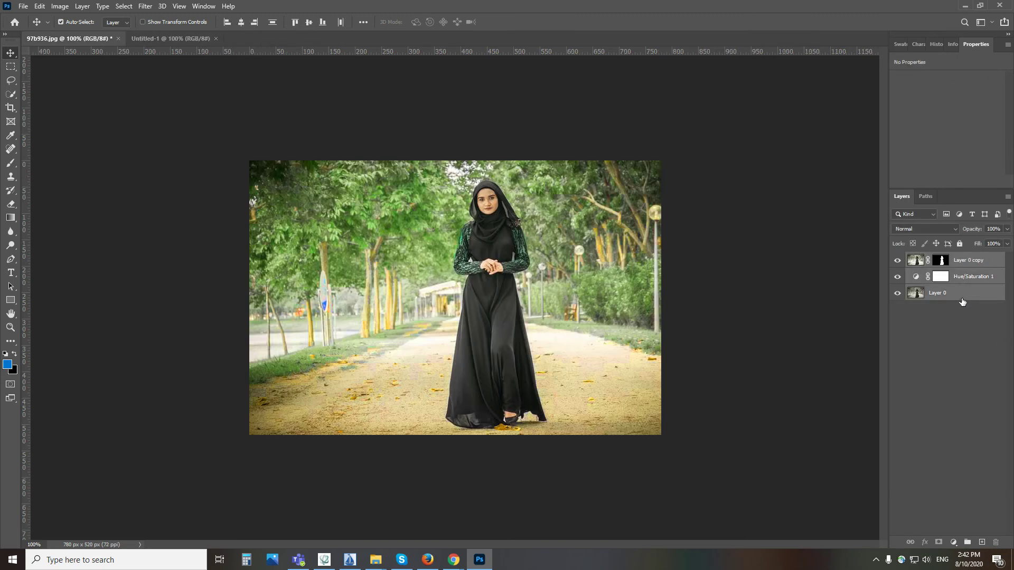
left_click(961, 297, "ctrl")
left_click(965, 281, "ctrl")
left_click(960, 264, "ctrl")
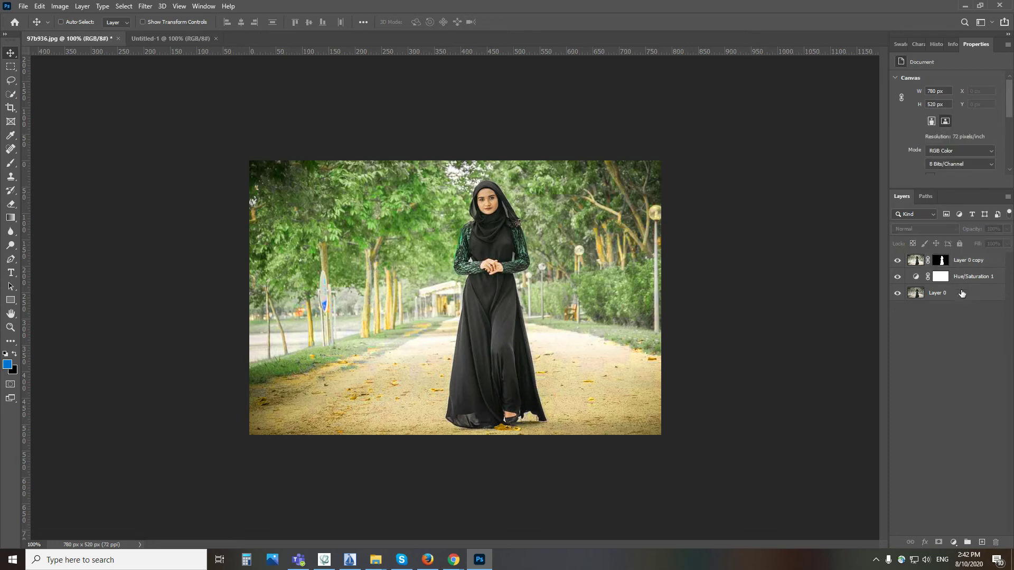
left_click(967, 295)
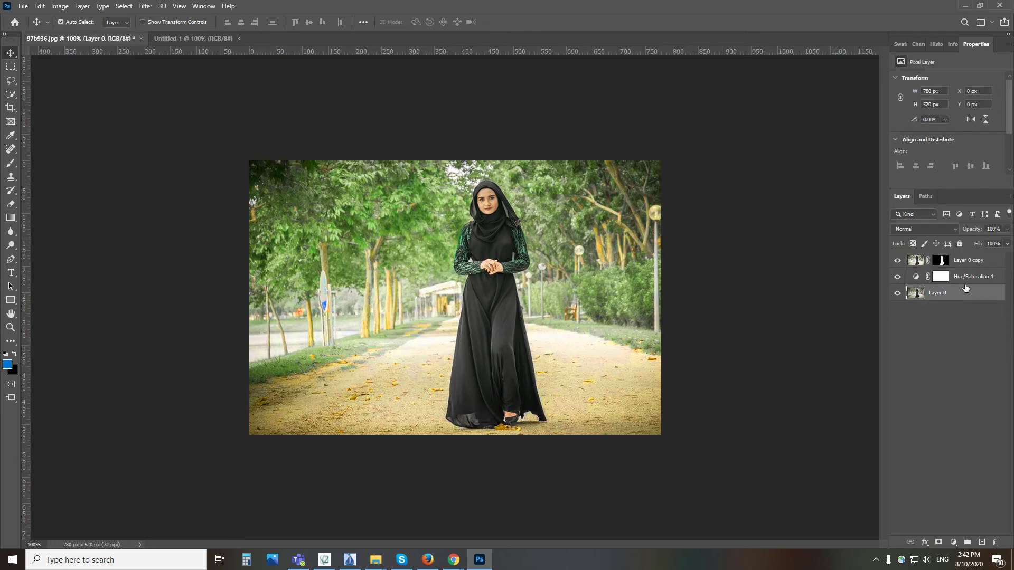
left_click(964, 272, "shift")
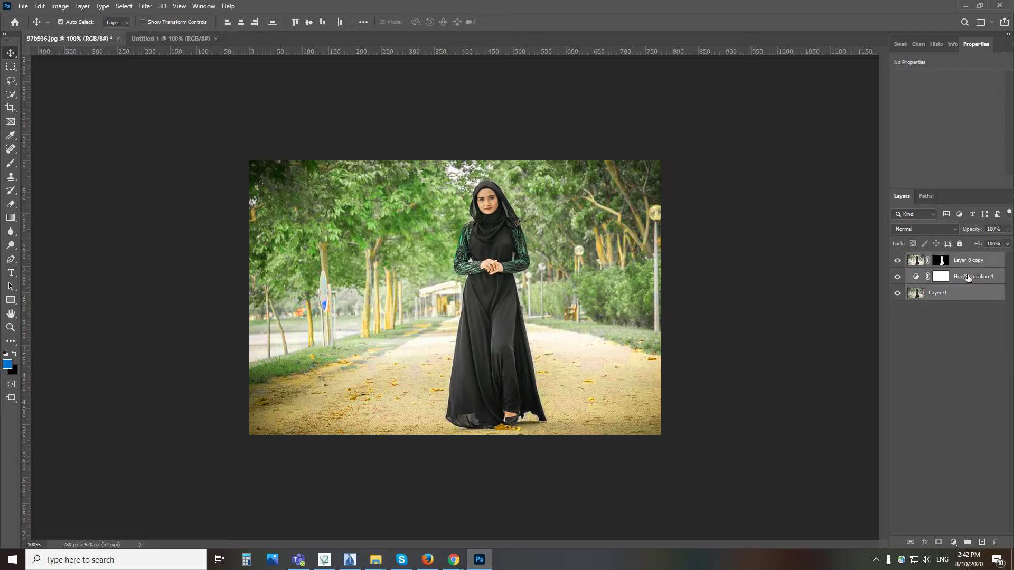
right_click(968, 277)
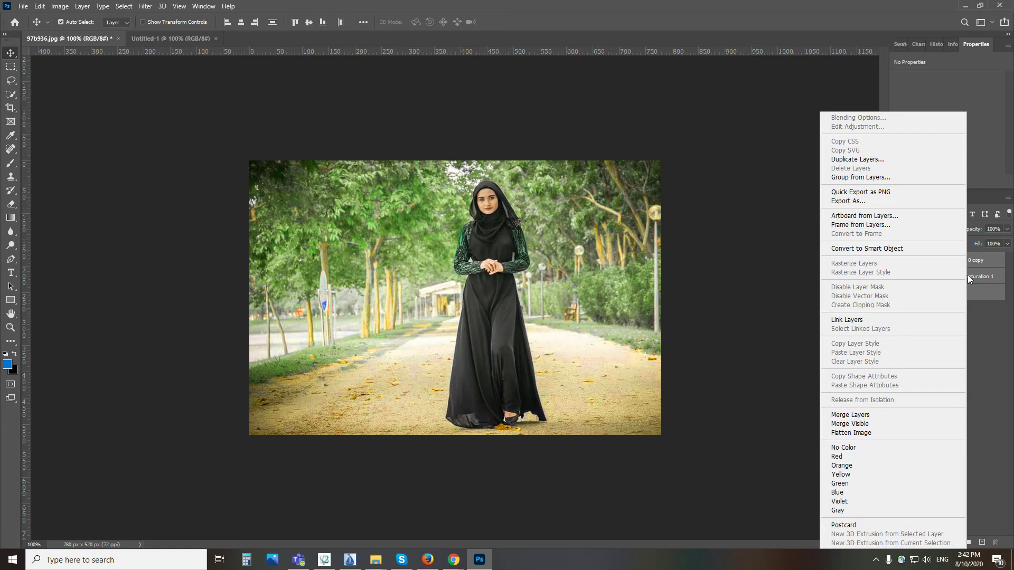
left_click(861, 417)
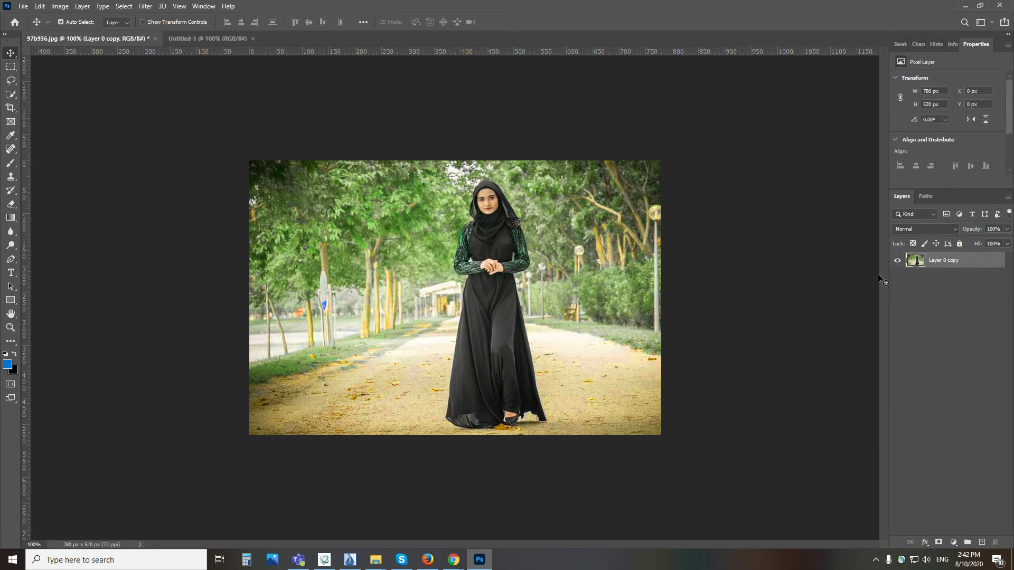
- Place the original 97b936 image from Downloads into Untitled-1, shifted left to about X 217 px, Y 360 px
left_click(184, 38)
mouse_move(374, 561)
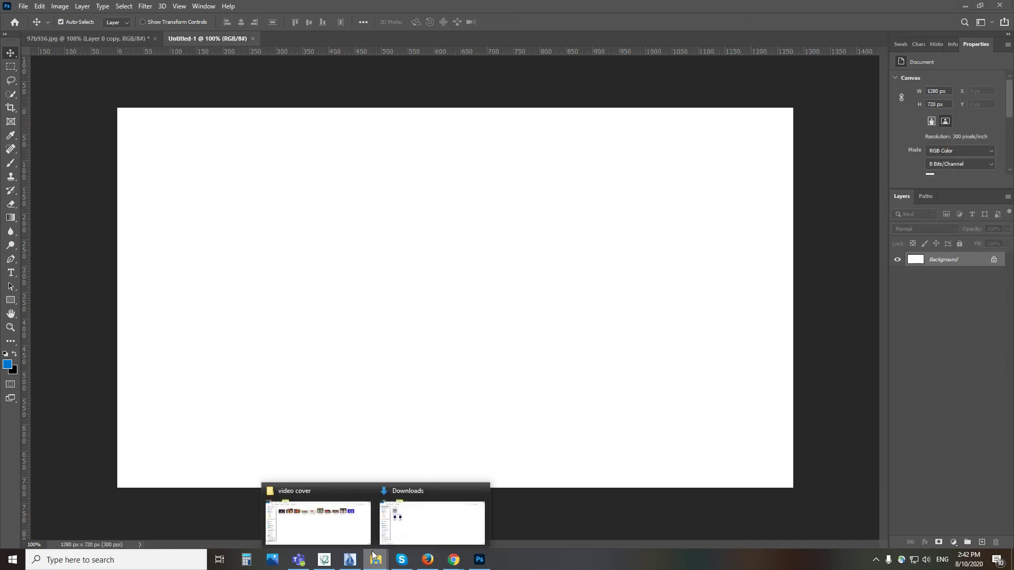
left_click(410, 520)
left_click_drag(264, 133, 251, 444)
left_click_drag(459, 427, 242, 423)
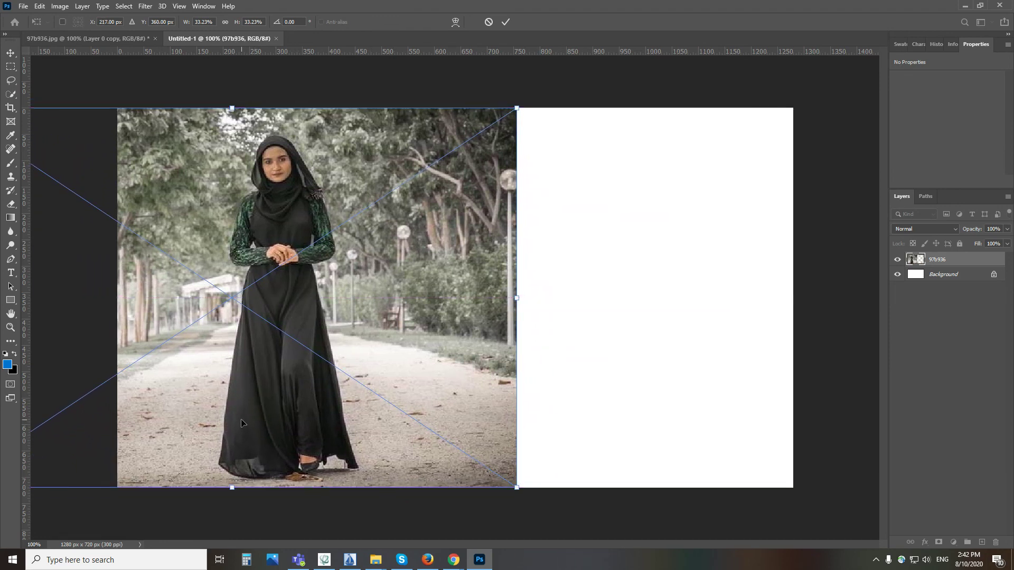
key("Return")
- Copy the merged Layer 0 copy from 97b936.jpg into Untitled-1 and align it to the canvas's top-right corner at X 500 px, Y 0 px
left_click_drag(96, 79, 234, 343)
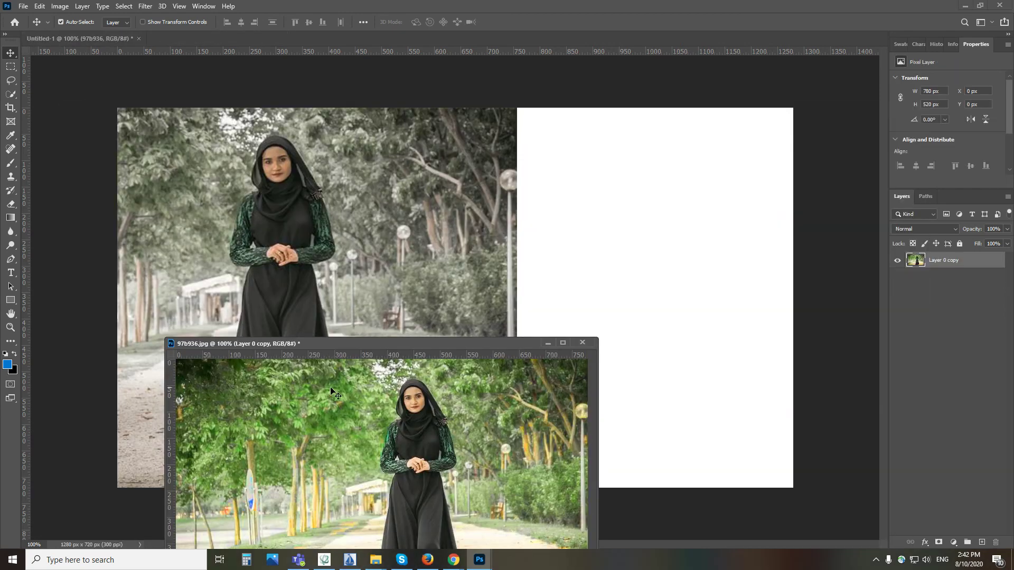
left_click_drag(345, 417, 592, 240)
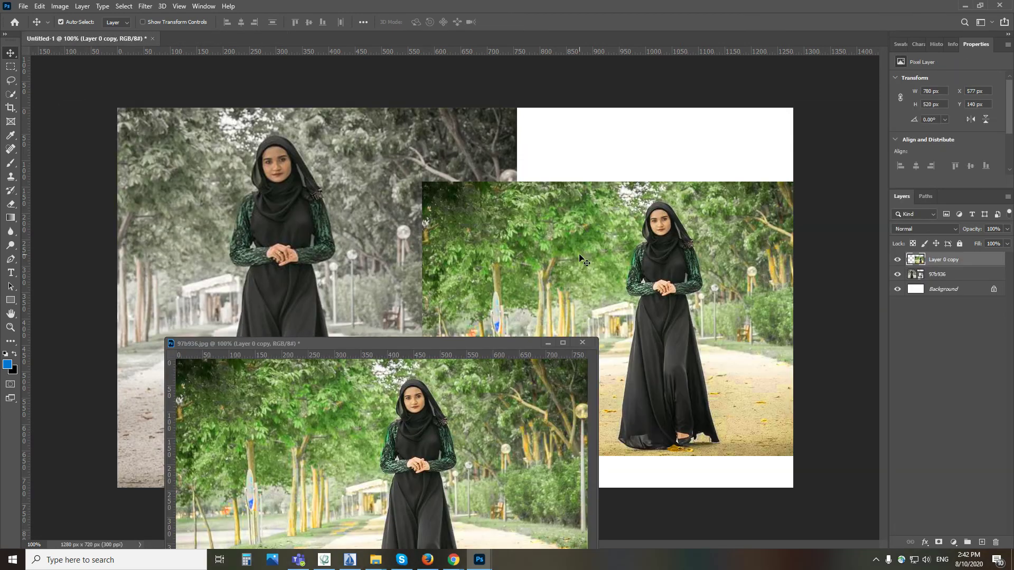
left_click(548, 343)
left_click_drag(619, 355, 588, 281)
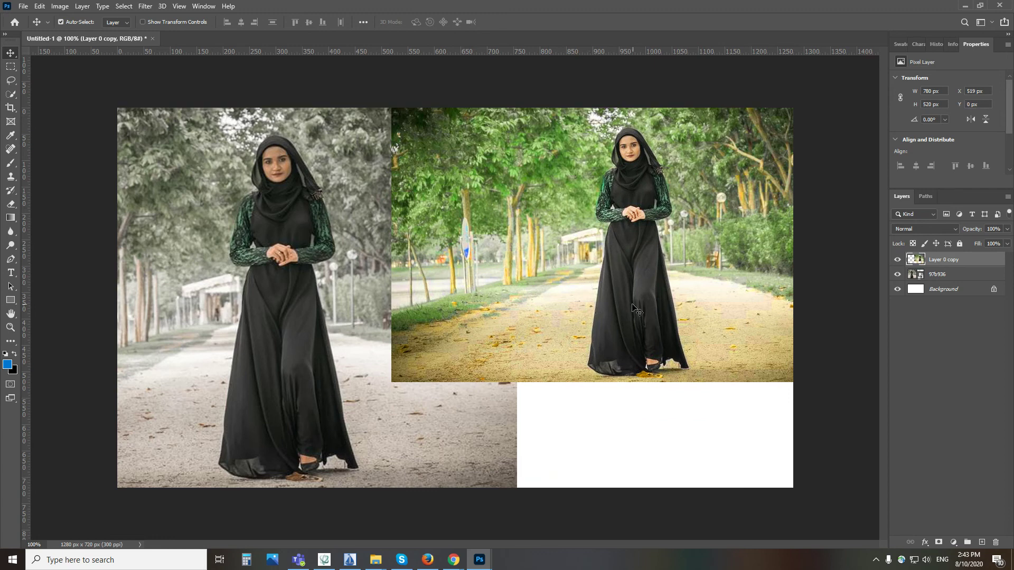
left_click_drag(568, 316, 559, 315)
- Nudge the original 97b936 layer horizontally to X -313 px, keeping Y at 0 px
left_click(450, 437)
key("shift+Left")
key("shift+Left")
key("shift+Left")
key("shift+Left")
key("shift+Left")
key("shift+Left")
key("shift+Left")
key("shift+Left")
key("shift+Left")
key("shift+Left")
key("shift+Left")
key("shift+Left")
key("shift+Left")
key("shift+Left")
key("shift+Left")
key("shift+Left")
key("shift+Left")
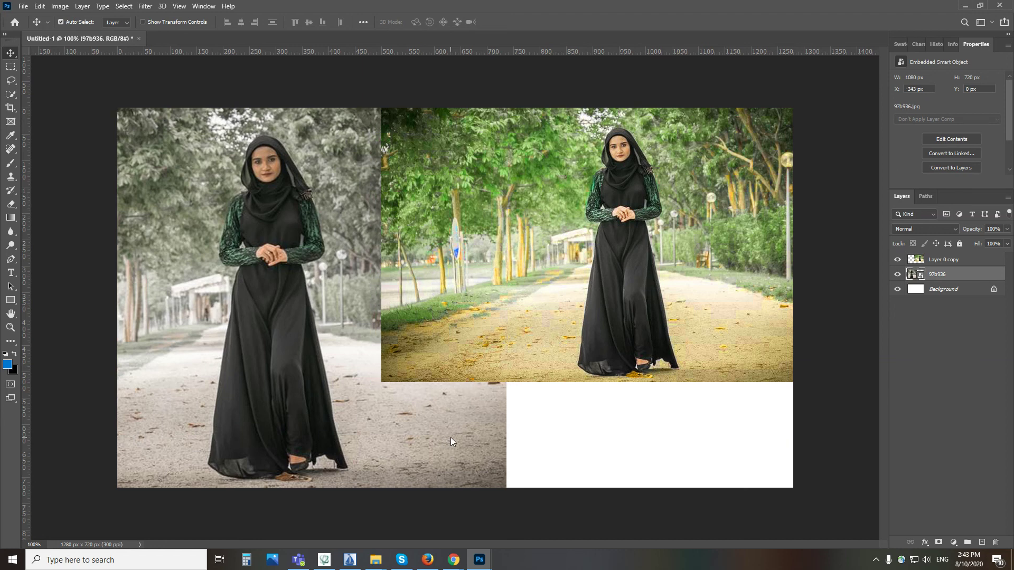
key("shift+Right")
key("shift+Right")
key("shift+Right")
key("shift+Right")
key("shift+Right")
key("shift+Right")
key("shift+Right")
key("shift+Right")
key("shift+Right")
key("shift+Right")
key("shift+Right")
key("shift+Right")
key("shift+Right")
key("shift+Right")
key("shift+Right")
key("shift+Right")
key("shift+Right")
key("shift+Right")
key("shift+Right")
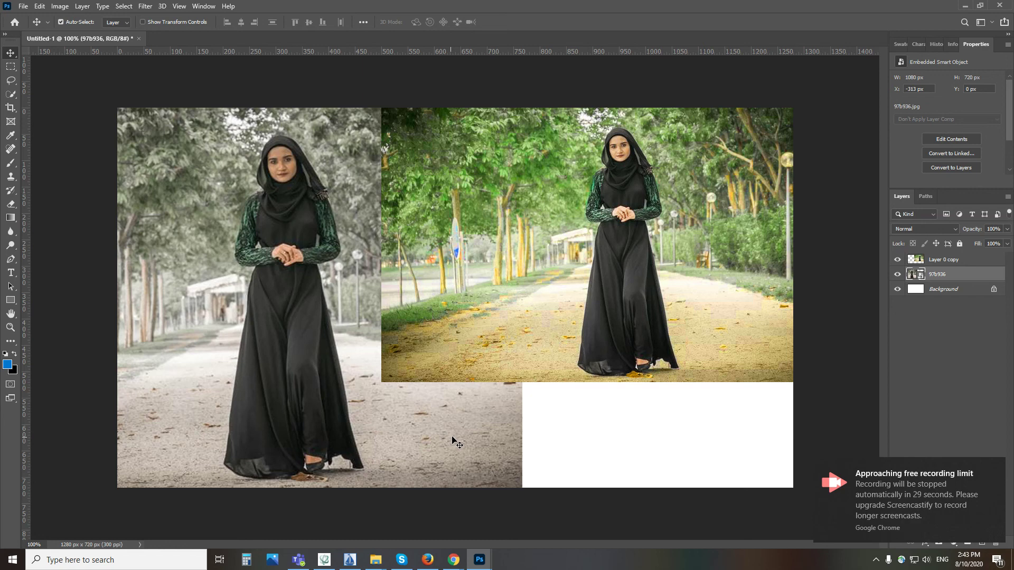
- Place Layer 0 copy behind the 97b936 layer and enlarge it to about 1075 x 717 px at X 403 px, Y 0 px
left_click(732, 350)
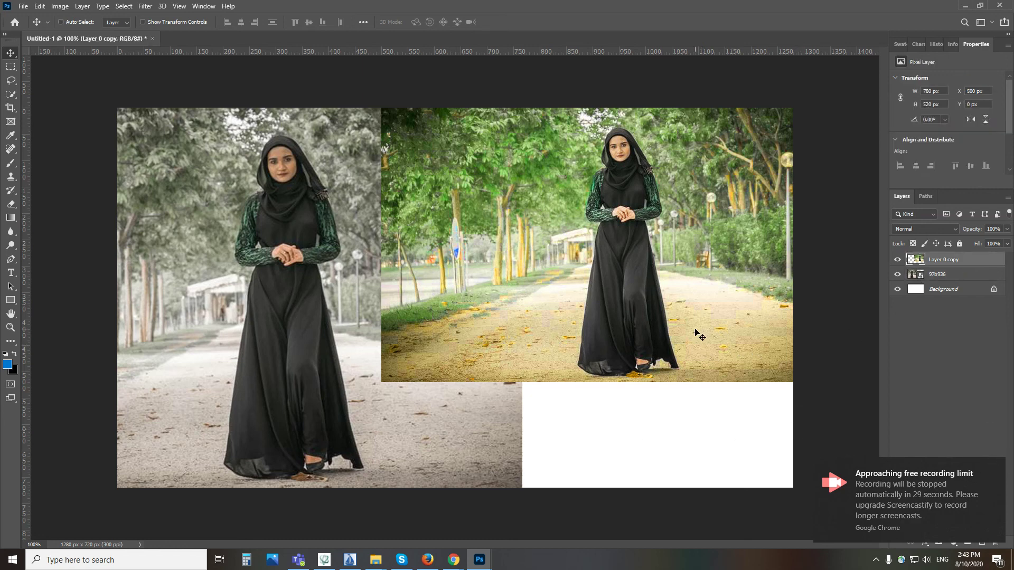
left_click_drag(945, 261, 937, 280)
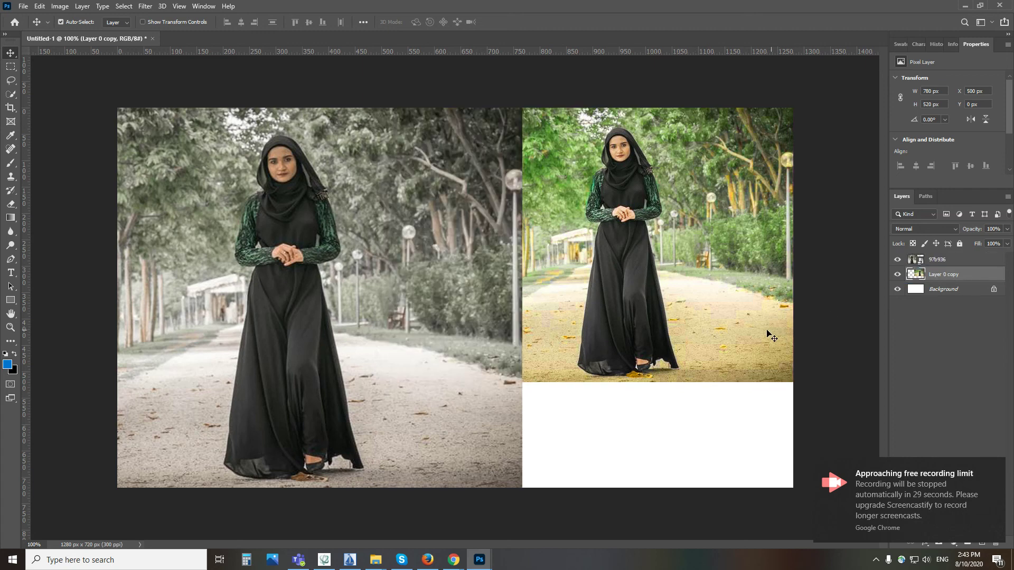
left_click_drag(767, 330, 731, 321)
key("ctrl+t")
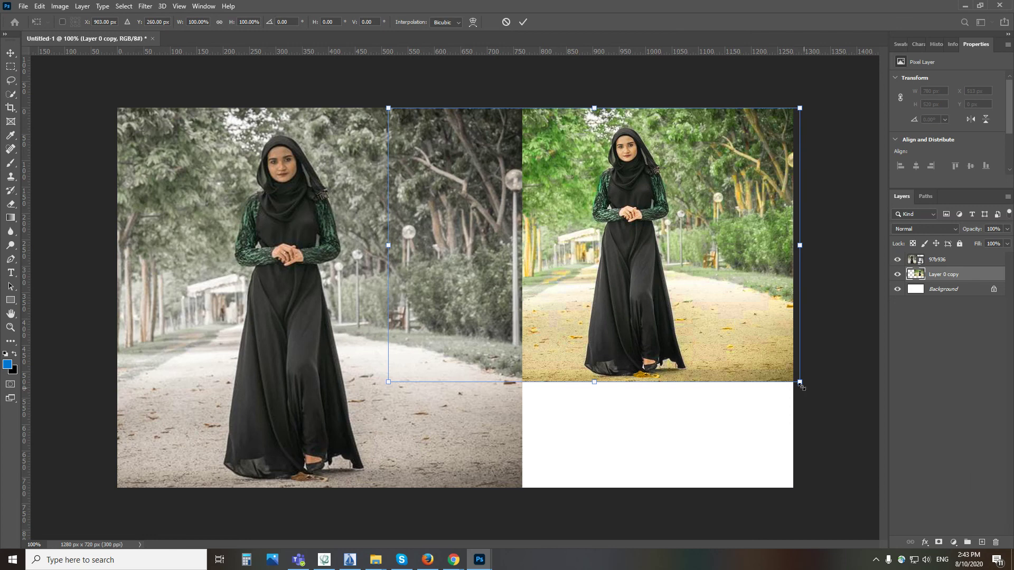
left_click_drag(801, 386, 896, 565)
left_click_drag(711, 453, 653, 452)
key("Return")
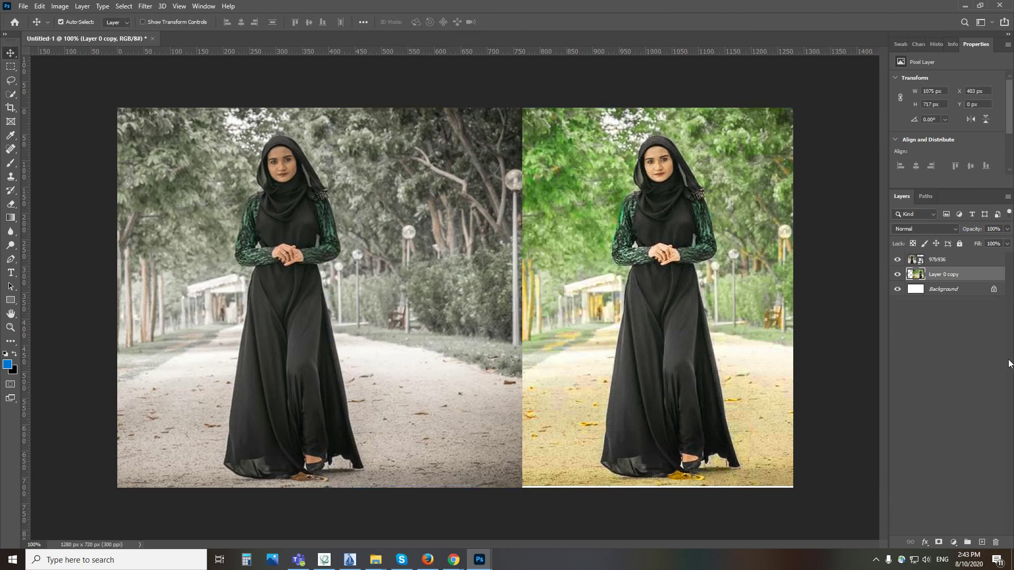
- Bring Layer 0 copy above the 97b936 layer and place a fixed-size 281 x 154 px rectangular selection in the canvas's bottom-right corner
left_click_drag(928, 274, 938, 259)
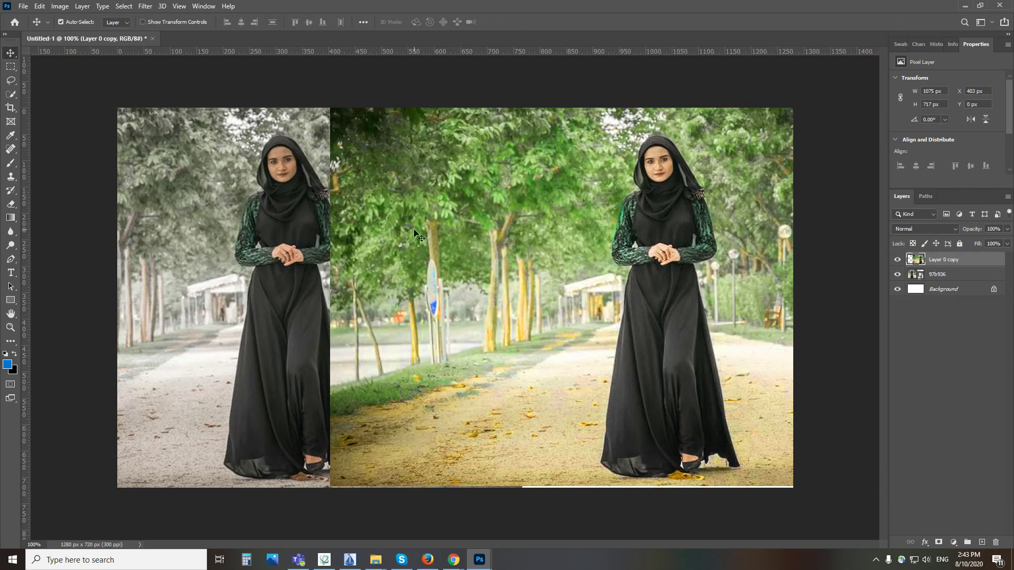
left_click(10, 66)
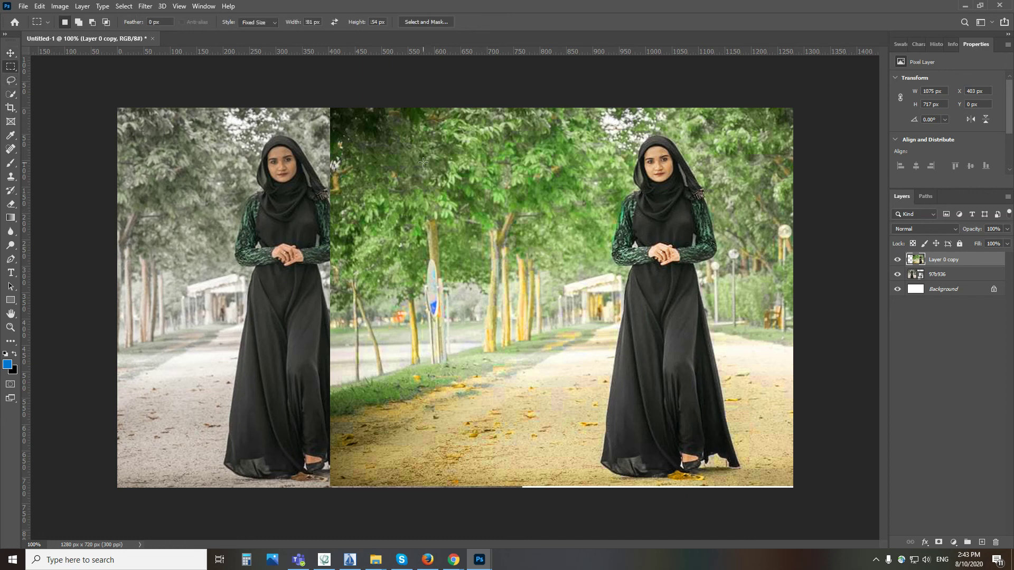
left_click(644, 407)
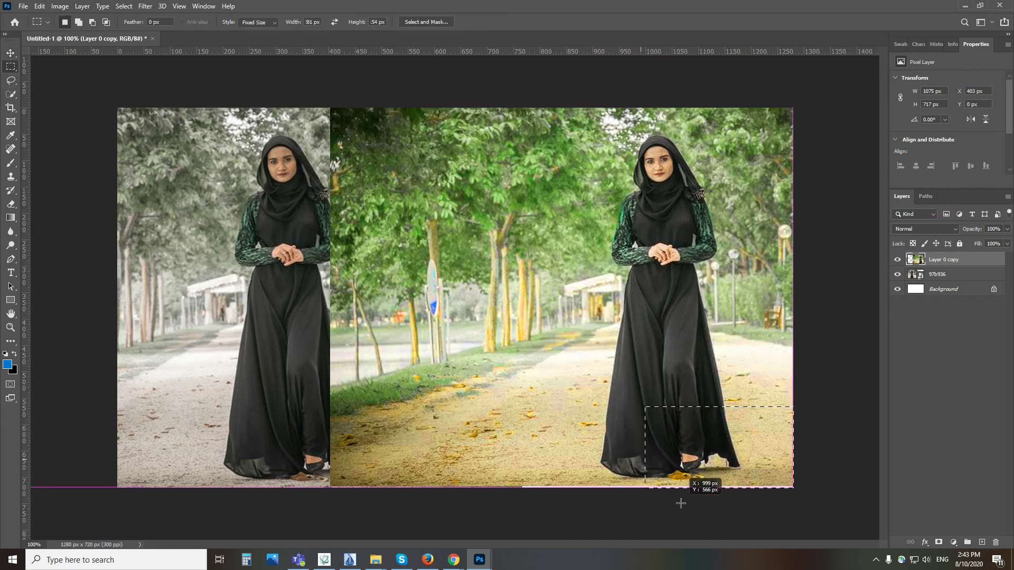
- Open the style choices for the Rectangular Marquee selection
left_click(249, 23)
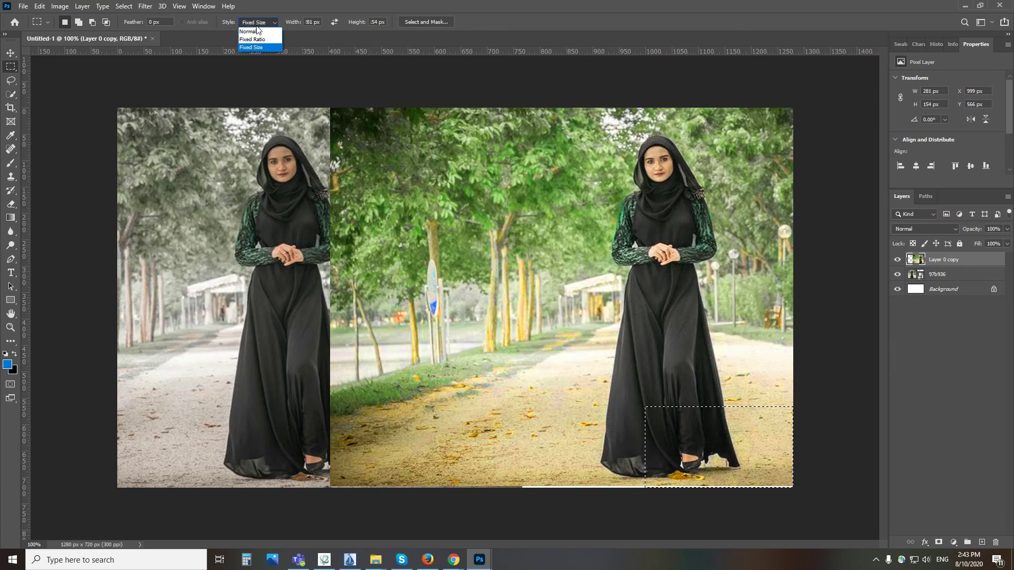